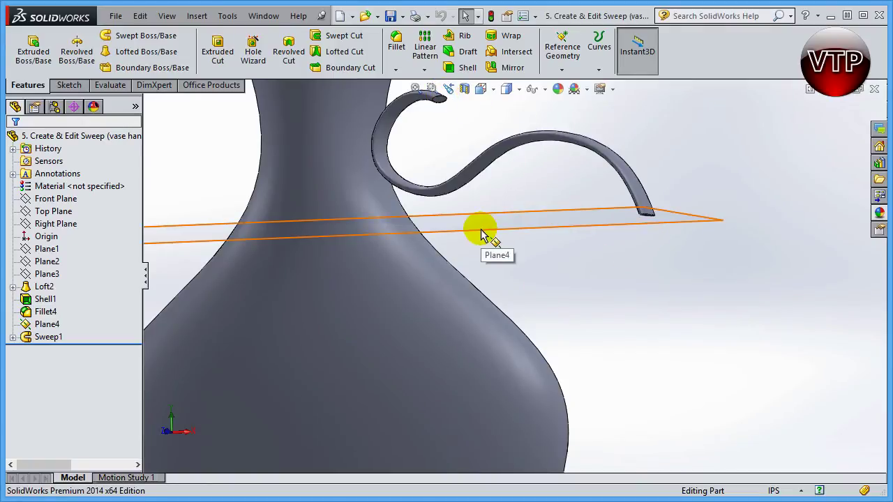
Highlight Sweep1's profile Sketch8 and path Sketch7, then zoom and orbit toward the handle's open end.
{"action": "left_click", "coordinate": [13, 337]}
{"action": "left_click", "coordinate": [72, 352]}
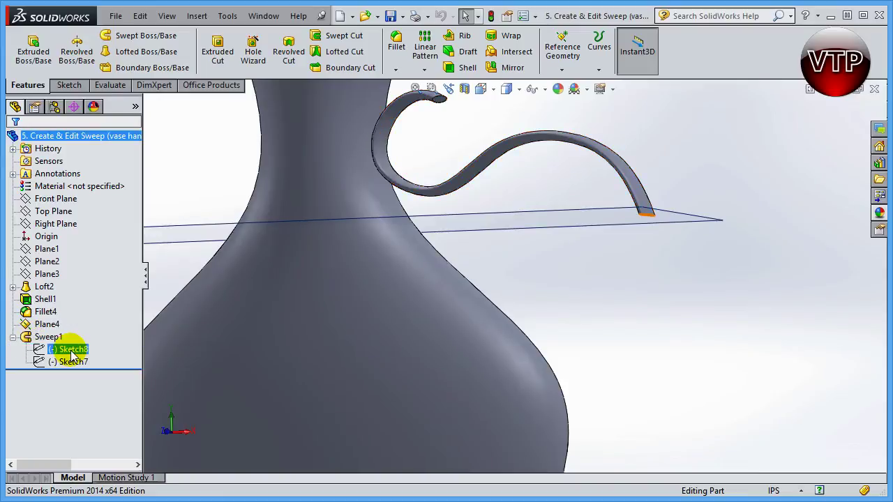
{"action": "left_click", "coordinate": [72, 364]}
{"action": "left_click", "coordinate": [42, 338]}
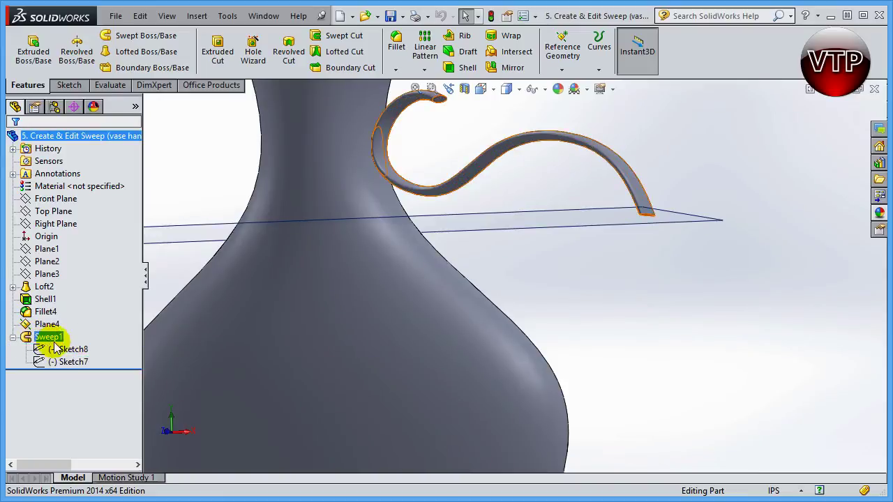
{"action": "left_click", "coordinate": [67, 361]}
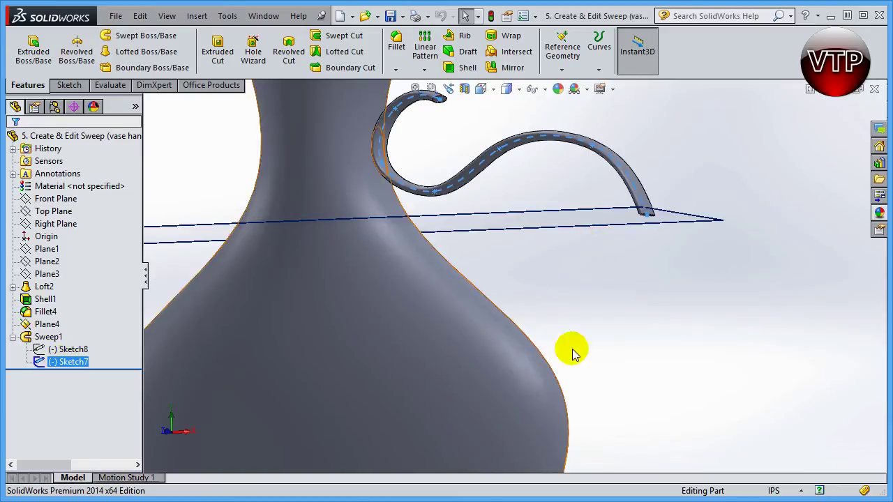
{"action": "scroll", "coordinate": [645, 230], "scroll_direction": "down", "scroll_amount": 4}
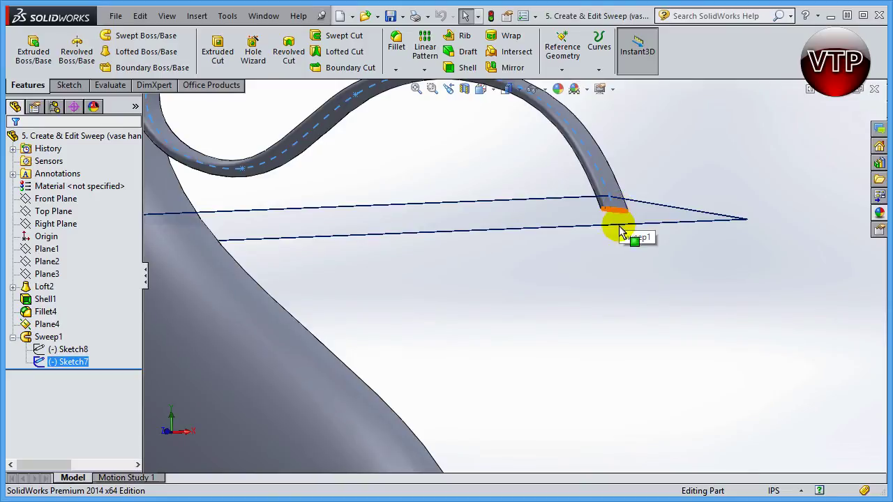
{"action": "middle_click_drag", "start_coordinate": [618, 226], "coordinate": [625, 234]}
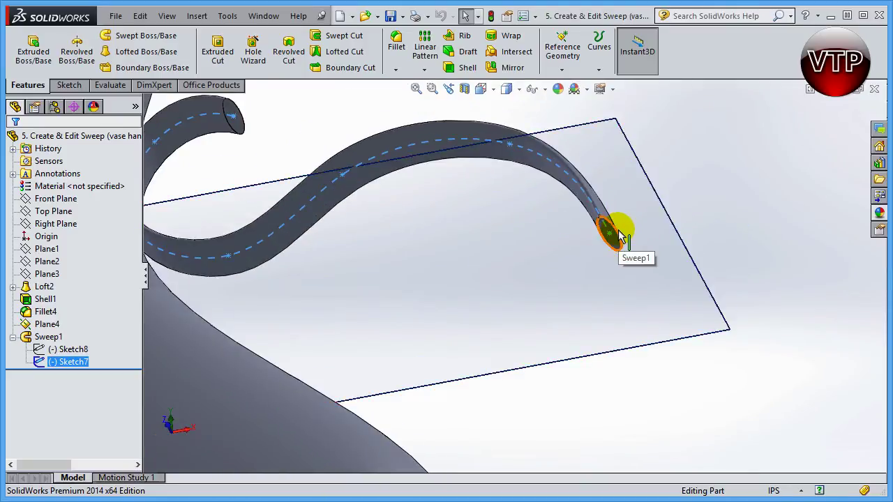
Start a new sketch, Sketch9, on Plane4.
{"action": "left_click", "coordinate": [631, 394]}
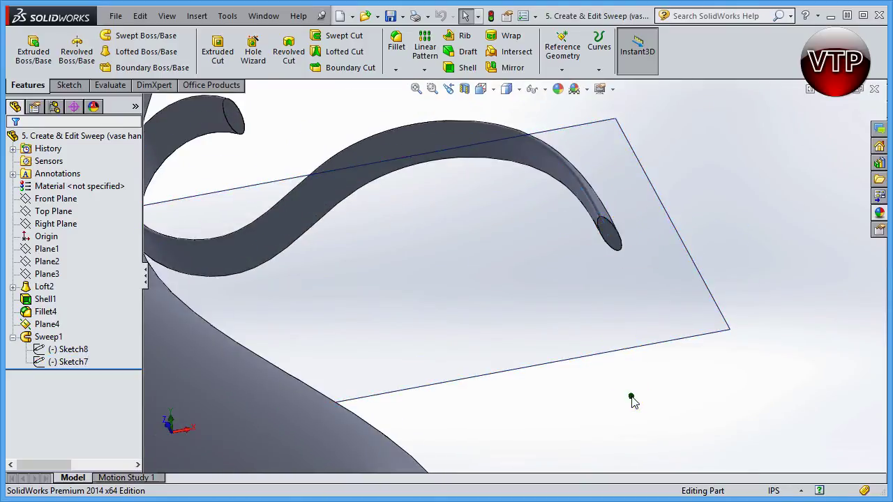
{"action": "left_click", "coordinate": [660, 258]}
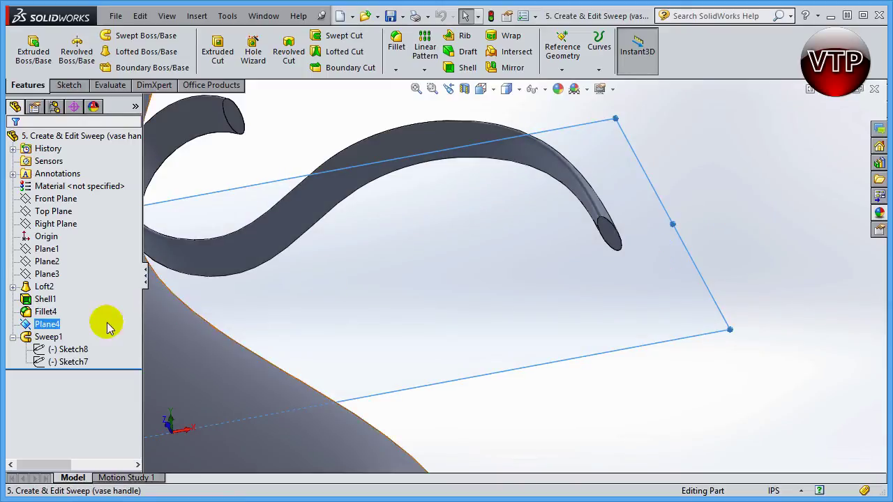
{"action": "mouse_move", "coordinate": [644, 210]}
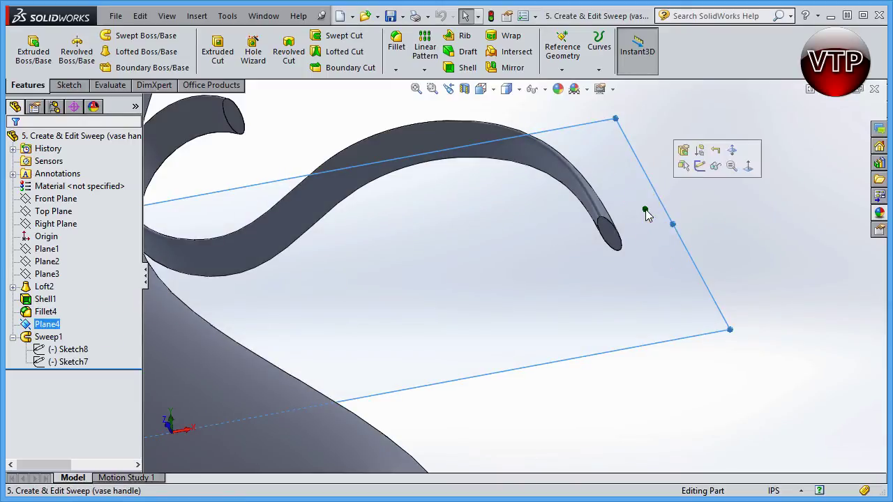
{"action": "left_click", "coordinate": [703, 165]}
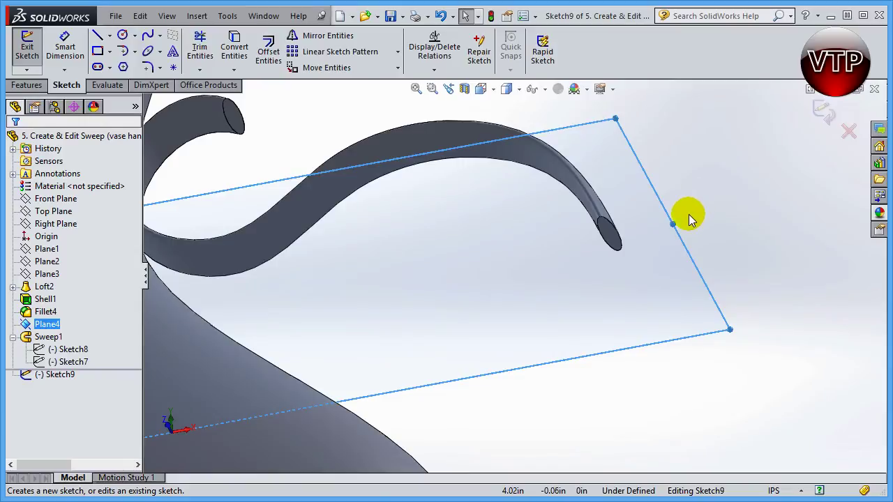
Select the handle's flat end face, then zoom and orbit to view the tube end obliquely.
{"action": "left_click", "coordinate": [613, 238]}
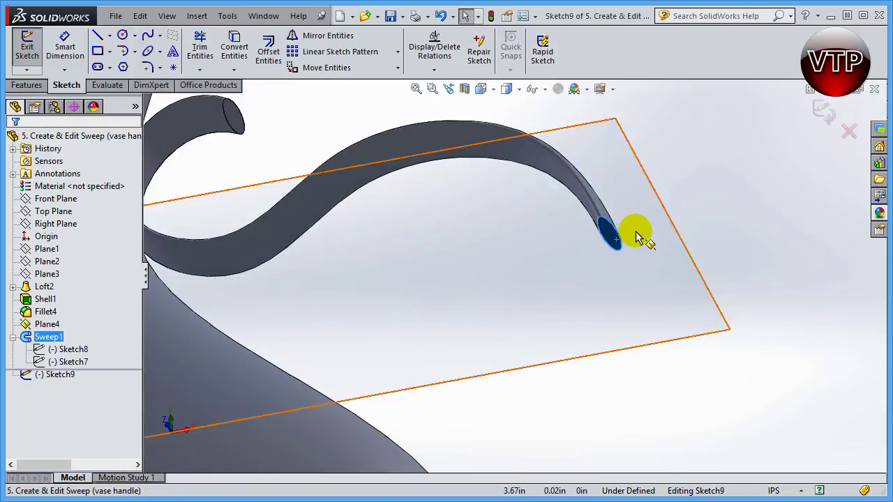
{"action": "right_click", "coordinate": [608, 235]}
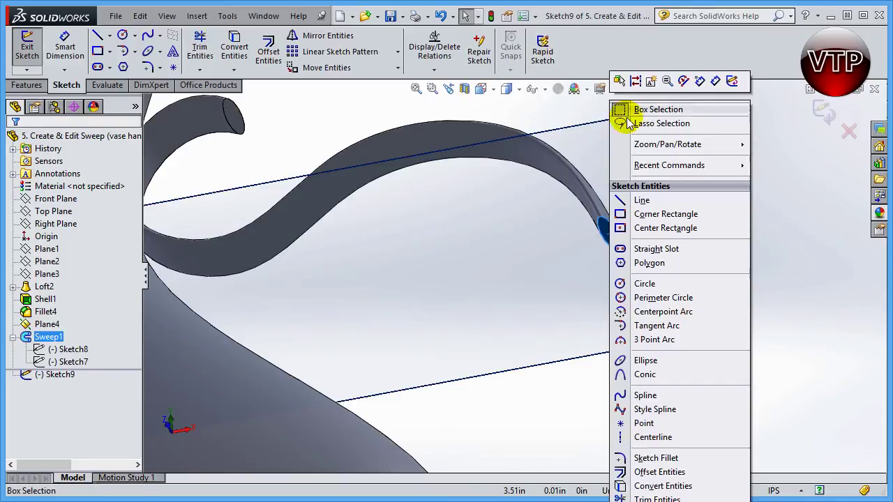
{"action": "left_click", "coordinate": [766, 185]}
{"action": "scroll", "coordinate": [624, 225], "scroll_direction": "down", "scroll_amount": 5}
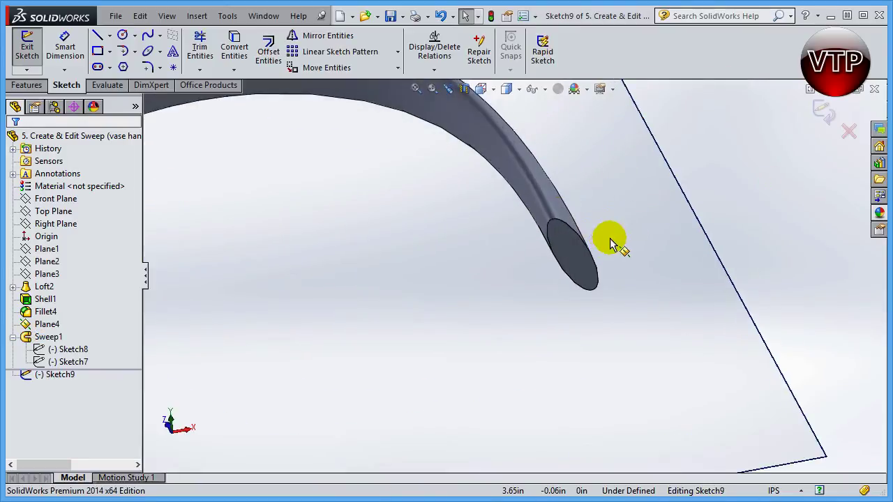
{"action": "scroll", "coordinate": [609, 244], "scroll_direction": "down", "scroll_amount": 3}
{"action": "middle_click_drag", "start_coordinate": [579, 270], "coordinate": [547, 115]}
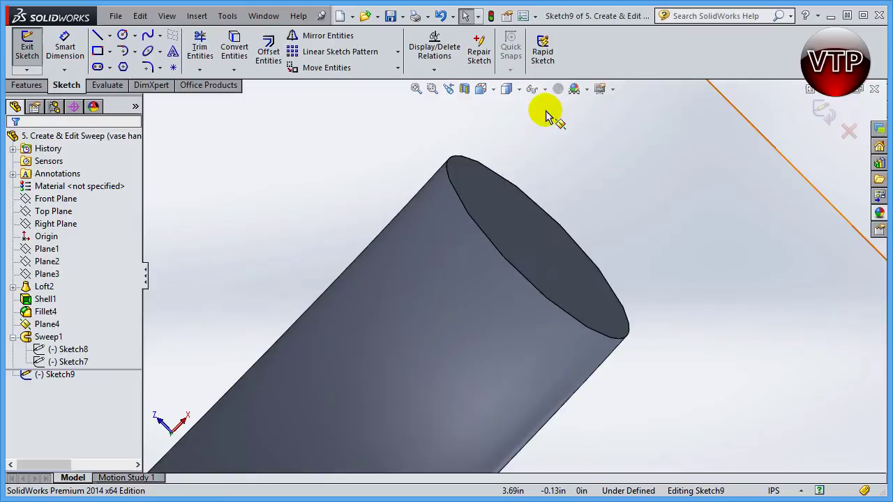
Draw an ellipse centred on the end face, with rough radii of about 0.122 and 0.023.
{"action": "left_click", "coordinate": [148, 52]}
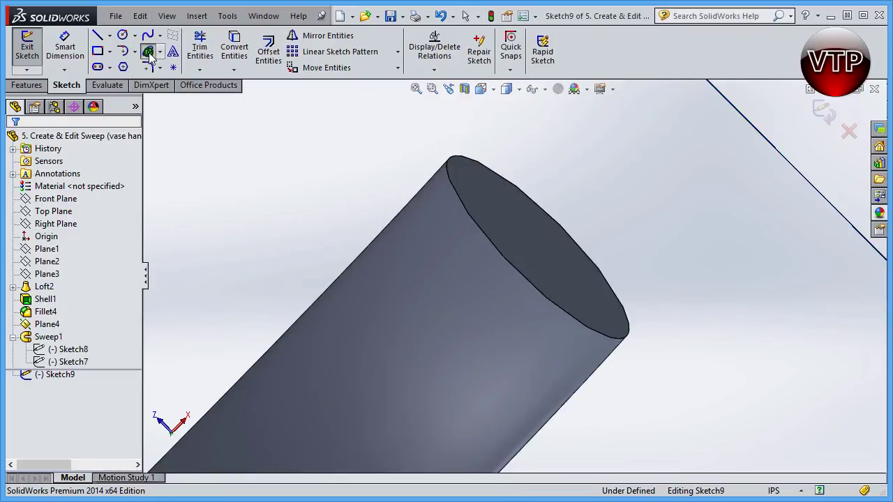
{"action": "left_click", "coordinate": [538, 249]}
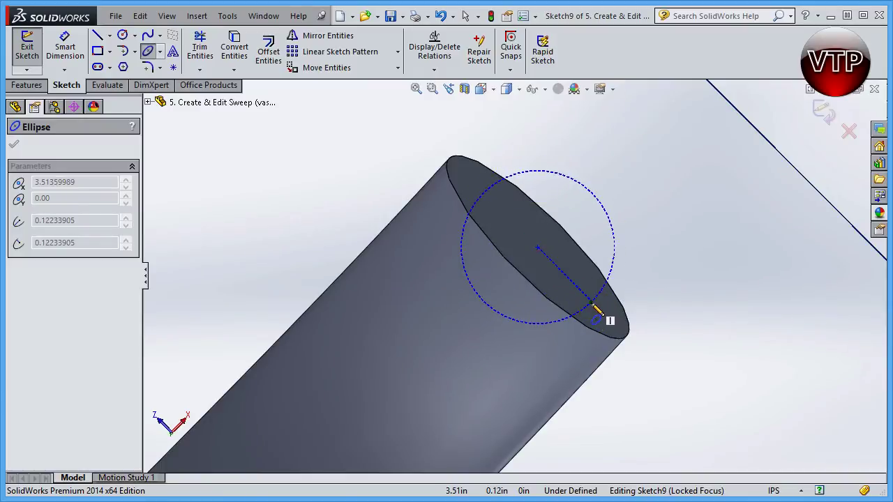
{"action": "left_click", "coordinate": [590, 302]}
{"action": "left_click", "coordinate": [566, 260]}
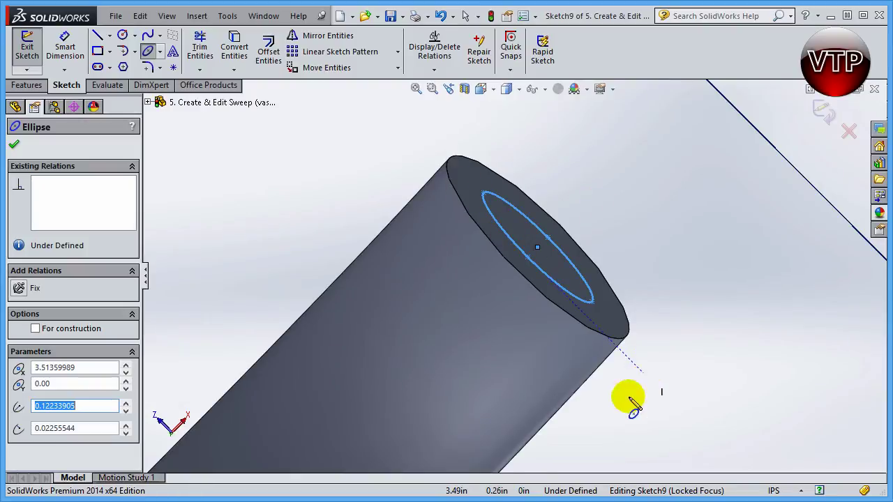
Enter Radius 1 = 0.125 and Radius 2 = 0.025 for the Sketch9 ellipse and accept it.
{"action": "left_click", "coordinate": [86, 407]}
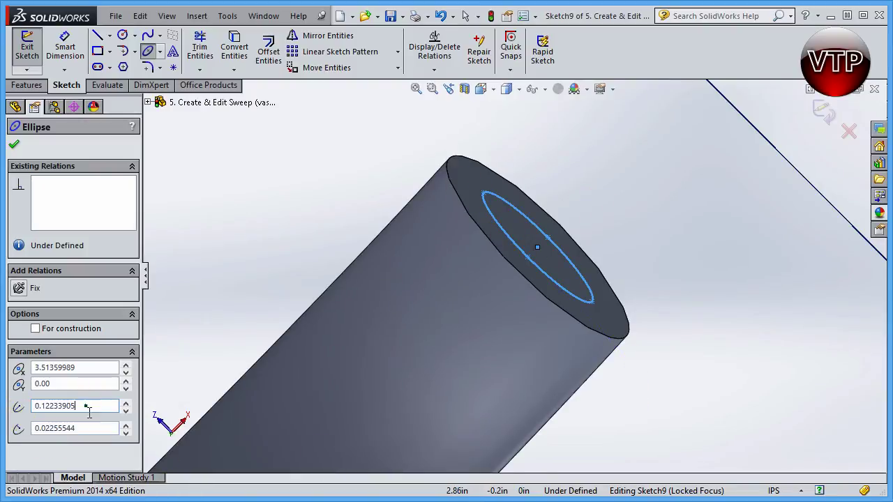
{"action": "type", "text": ".12"}
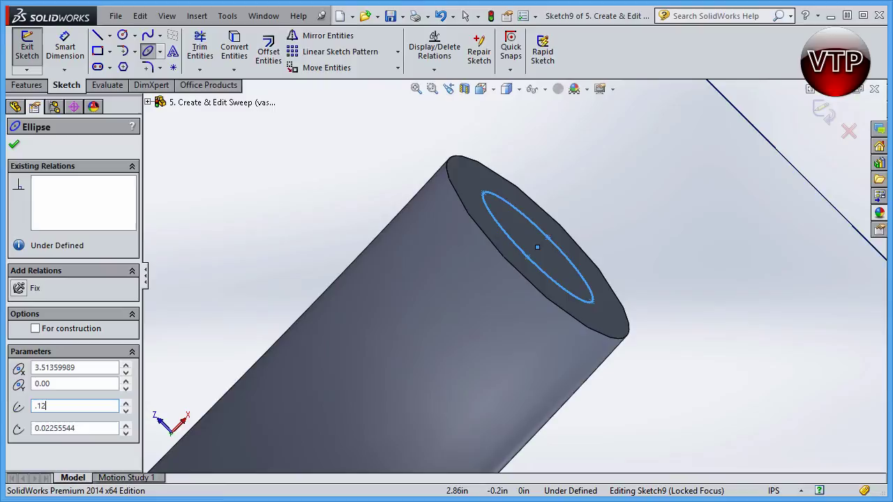
{"action": "left_click", "coordinate": [93, 429]}
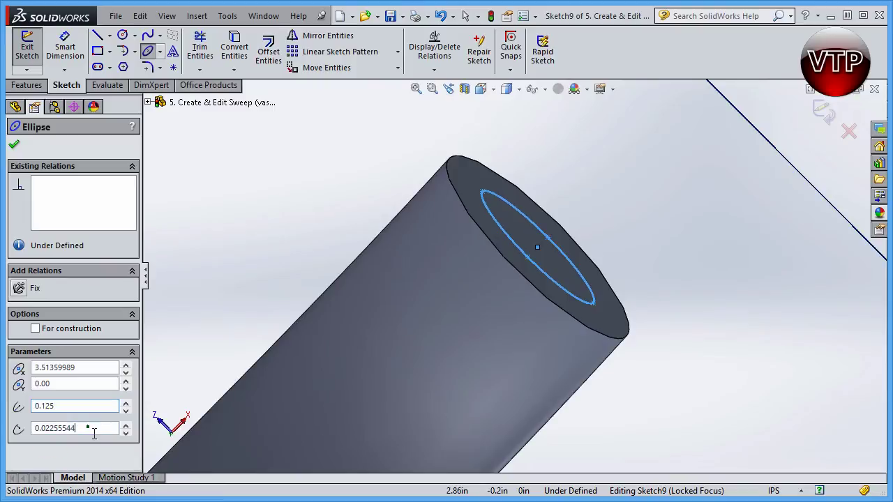
{"action": "type", "text": "."}
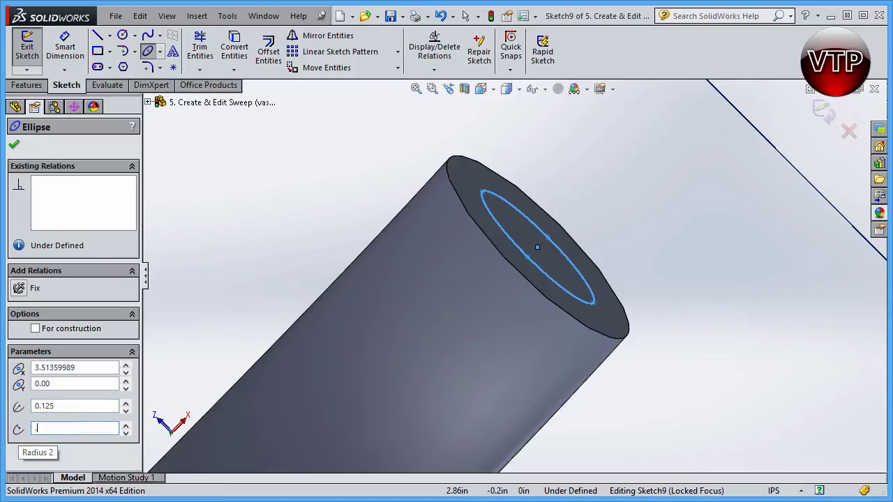
{"action": "type", "text": "025"}
{"action": "key", "text": "Return"}
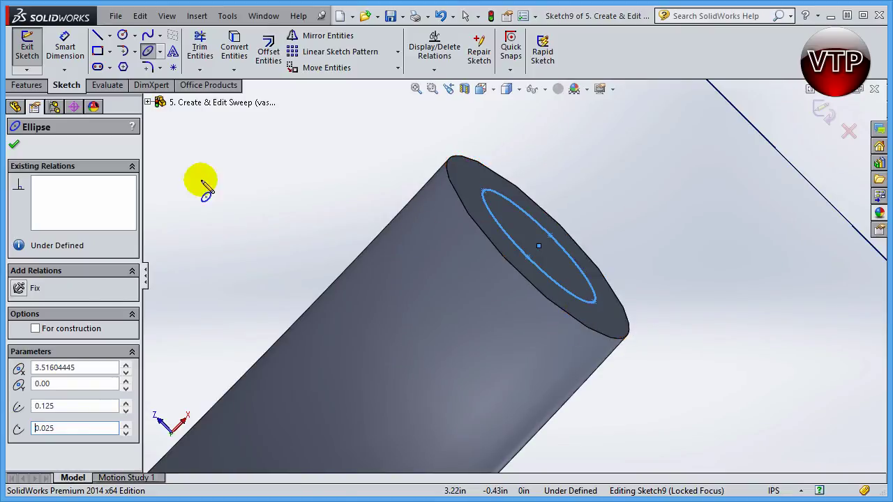
{"action": "left_click", "coordinate": [13, 146]}
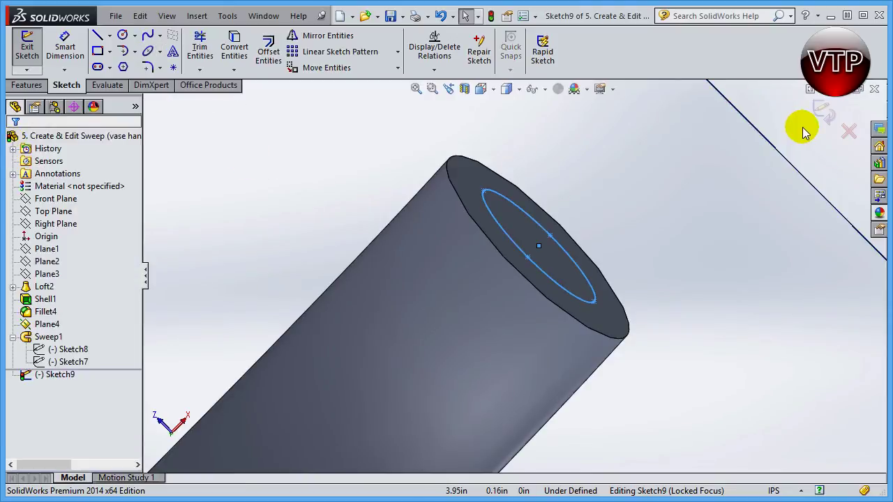
{"action": "key", "text": "z"}
{"action": "left_click", "coordinate": [821, 116]}
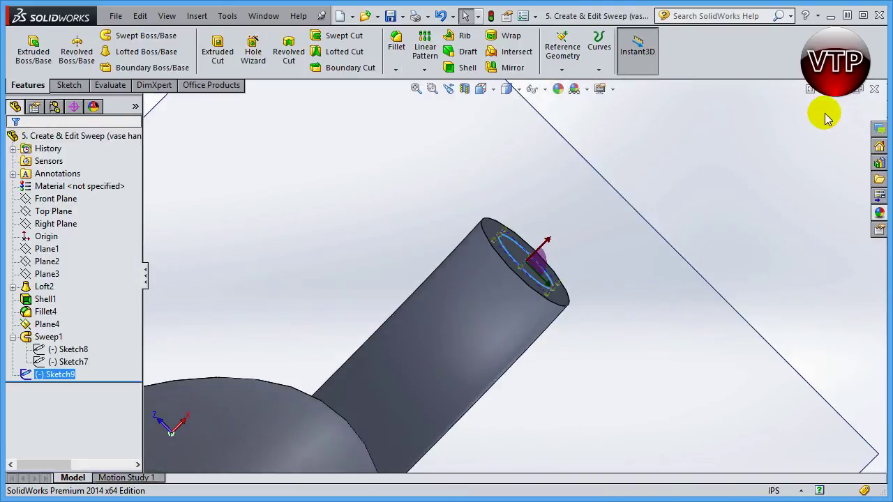
{"action": "scroll", "coordinate": [552, 261], "scroll_direction": "up", "scroll_amount": 4}
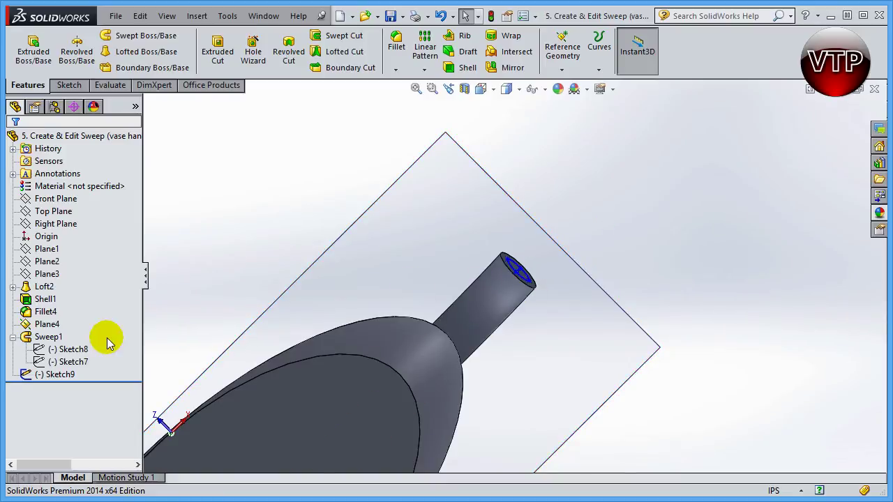
{"action": "left_click", "coordinate": [56, 377]}
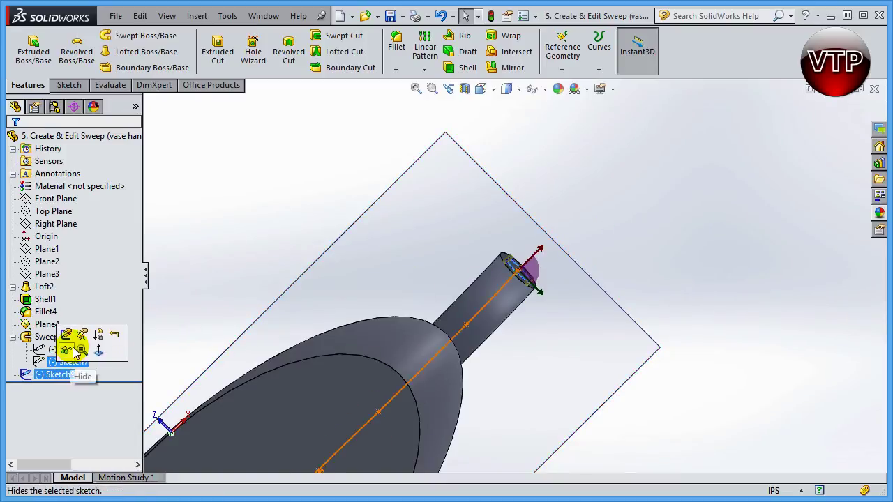
{"action": "left_click", "coordinate": [67, 349]}
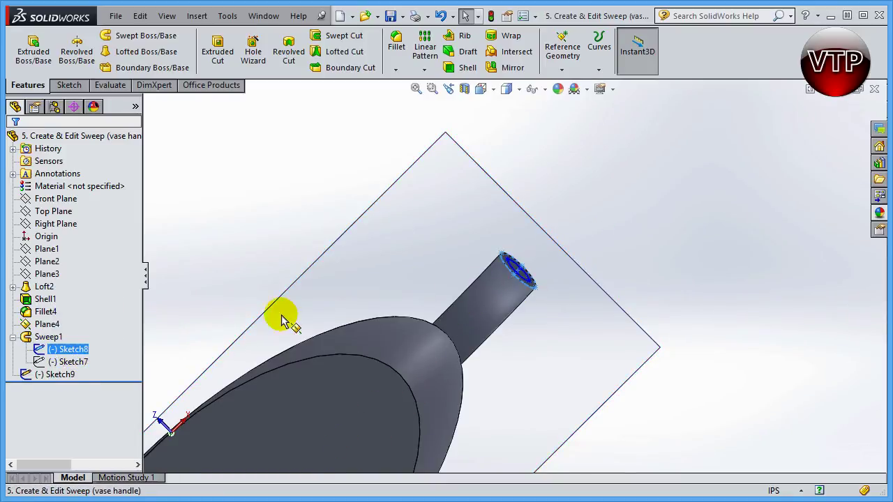
{"action": "scroll", "coordinate": [484, 286], "scroll_direction": "down", "scroll_amount": 2}
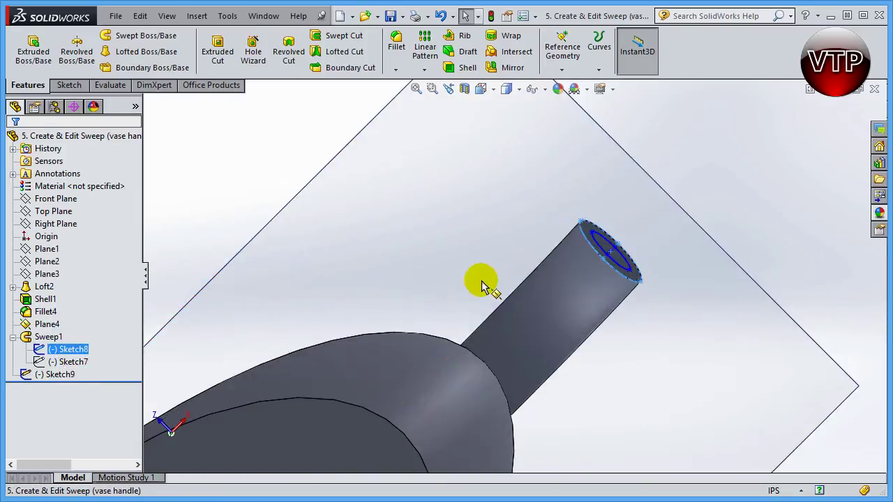
{"action": "left_click", "coordinate": [58, 375]}
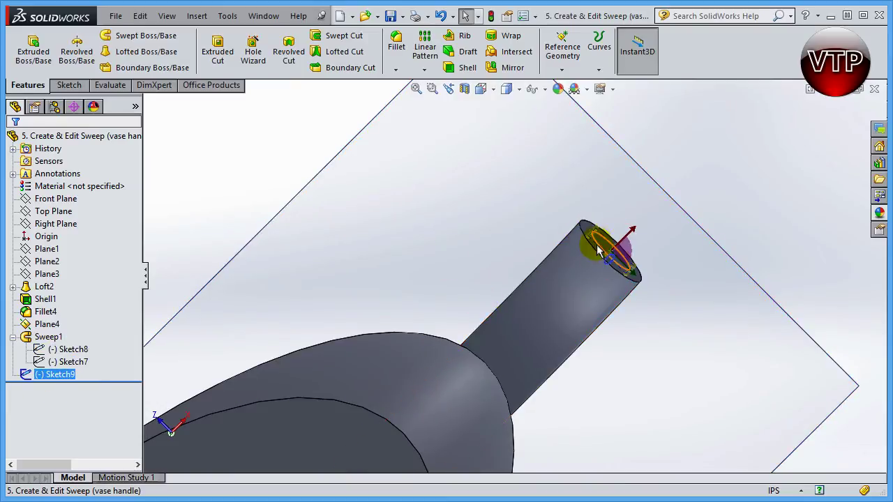
{"action": "left_click", "coordinate": [70, 349], "text": "ctrl"}
{"action": "left_click", "coordinate": [78, 362]}
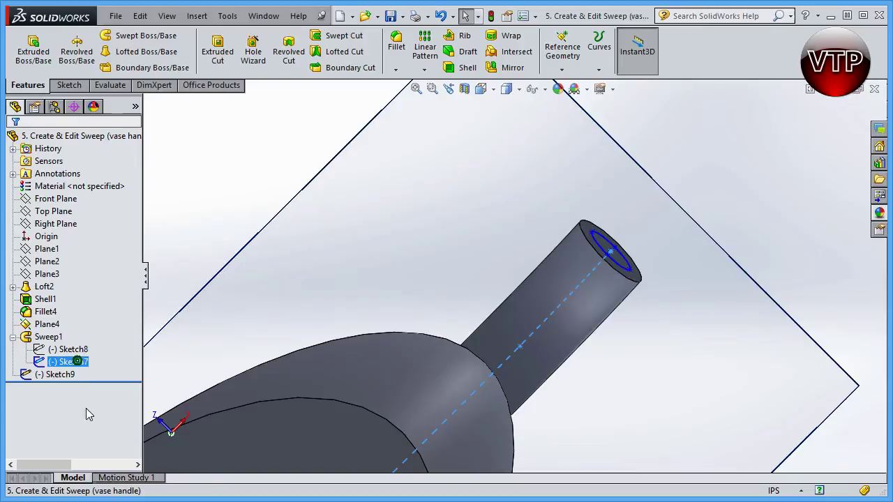
{"action": "scroll", "coordinate": [195, 244], "scroll_direction": "up", "scroll_amount": 2}
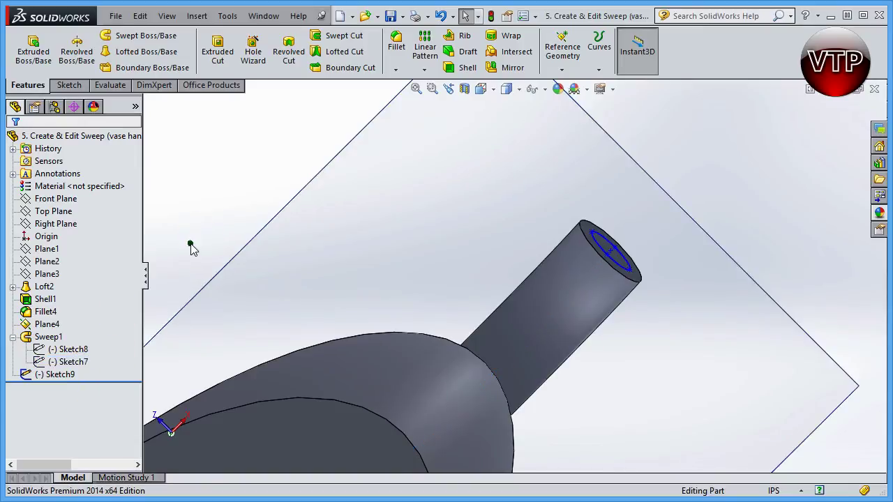
{"action": "middle_click_drag", "start_coordinate": [191, 247], "coordinate": [205, 255]}
Check the copied path Sketch10 against Sketch7, then select Sketch10 together with ellipse Sketch9.
{"action": "left_click", "coordinate": [66, 417]}
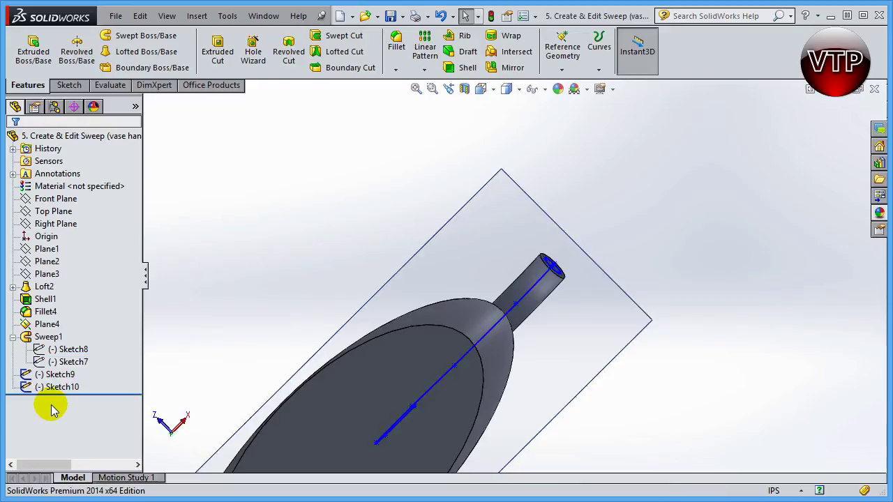
{"action": "left_click", "coordinate": [62, 394]}
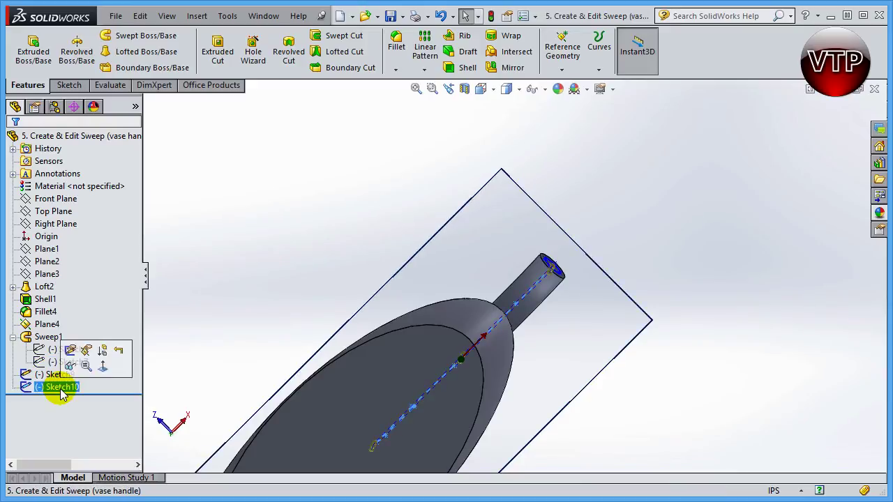
{"action": "left_click", "coordinate": [90, 352]}
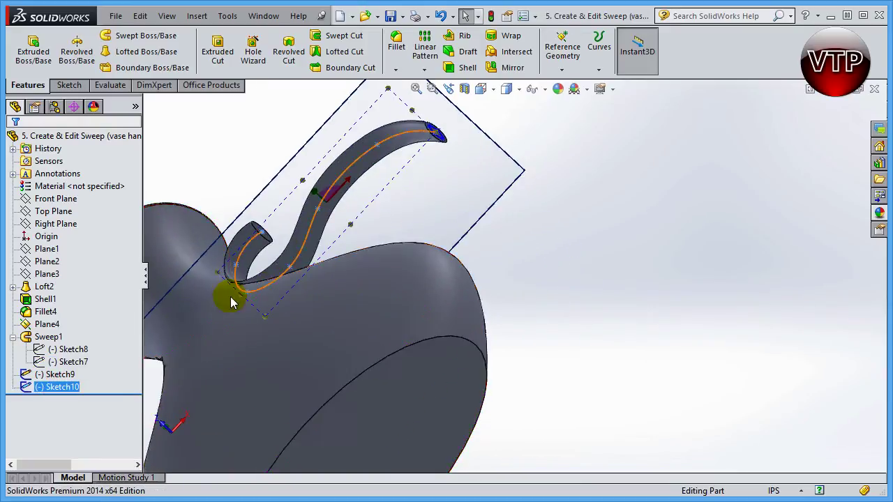
{"action": "left_click", "coordinate": [65, 362], "text": "ctrl"}
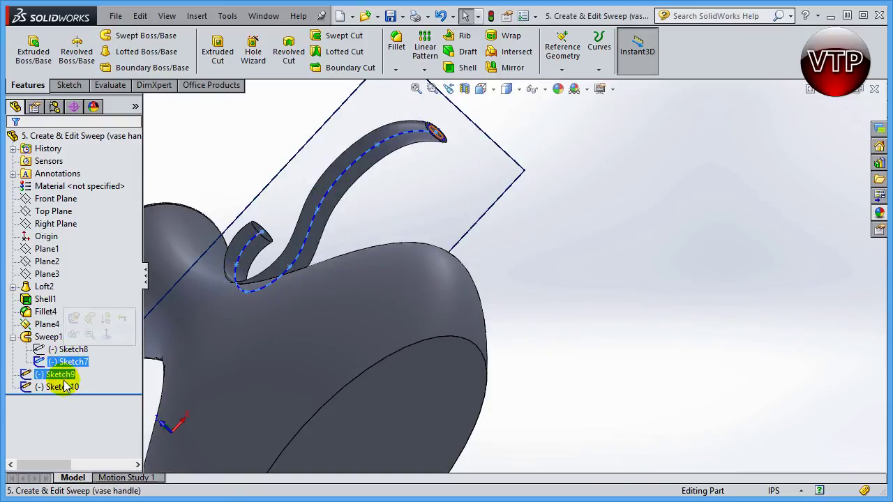
{"action": "left_click", "coordinate": [61, 387]}
{"action": "left_click", "coordinate": [53, 377], "text": "ctrl"}
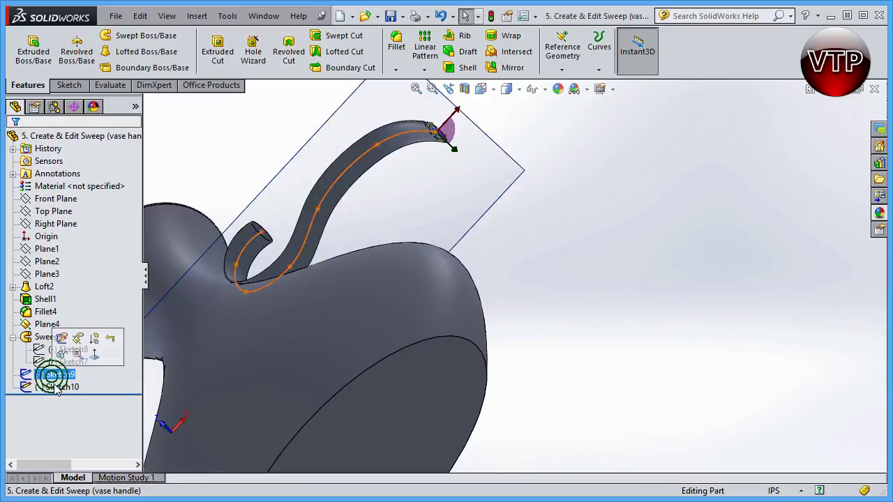
Create Cut-Sweep1 using profile Sketch9 along path Sketch10 to hollow the handle.
{"action": "left_click", "coordinate": [53, 387]}
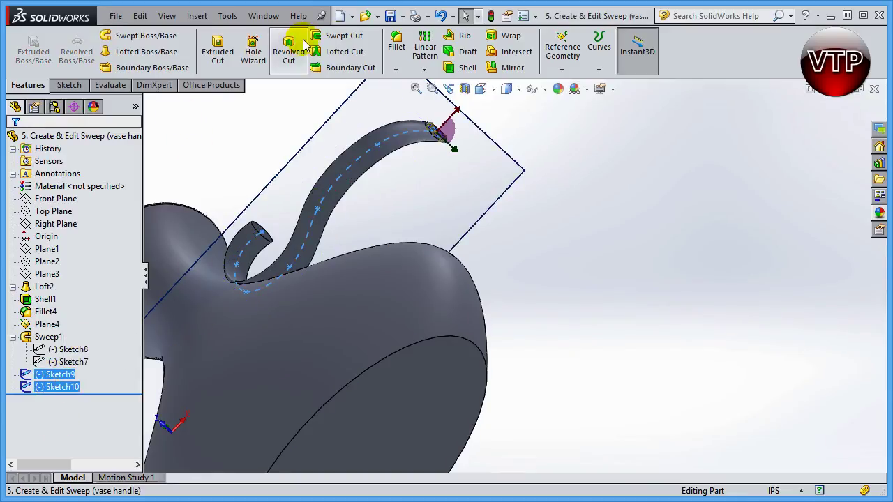
{"action": "left_click", "coordinate": [342, 39]}
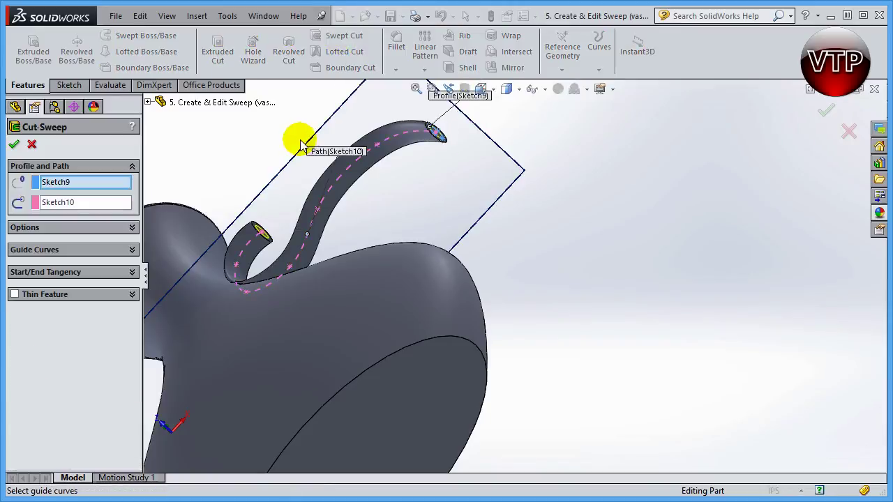
{"action": "scroll", "coordinate": [434, 129], "scroll_direction": "down", "scroll_amount": 3}
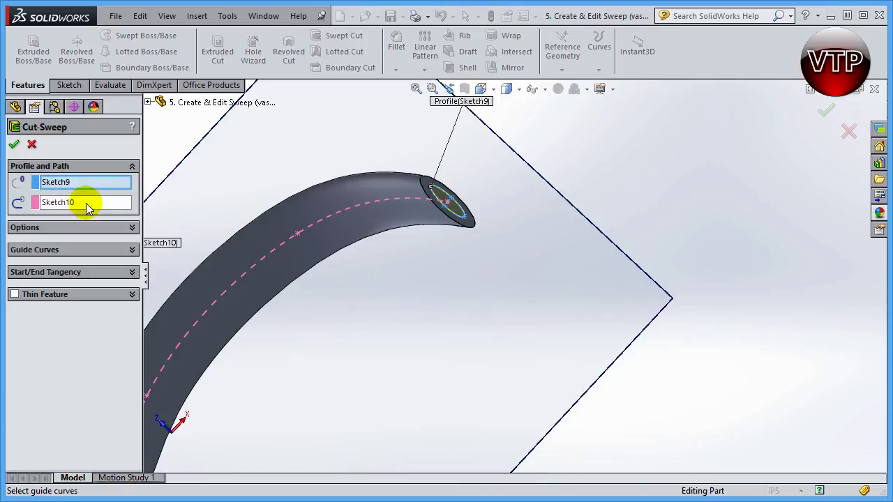
{"action": "left_click", "coordinate": [14, 144]}
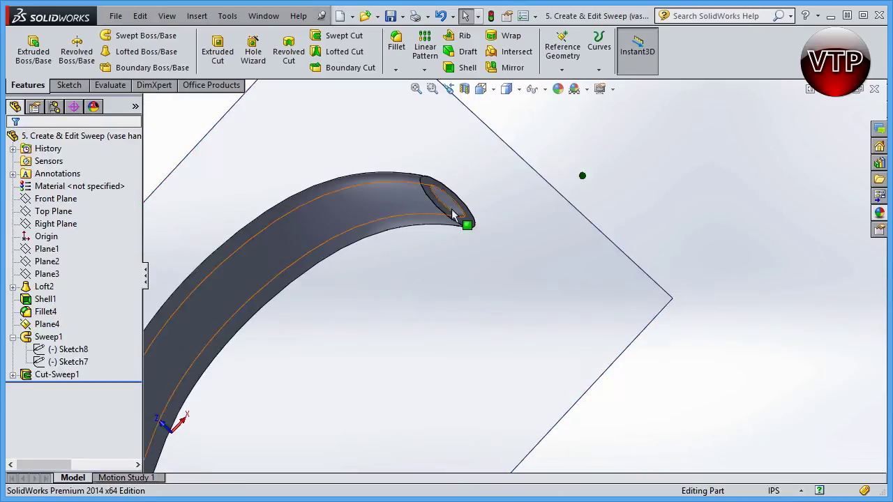
{"action": "middle_click_drag", "start_coordinate": [454, 215], "coordinate": [344, 300]}
{"action": "left_click", "coordinate": [471, 244]}
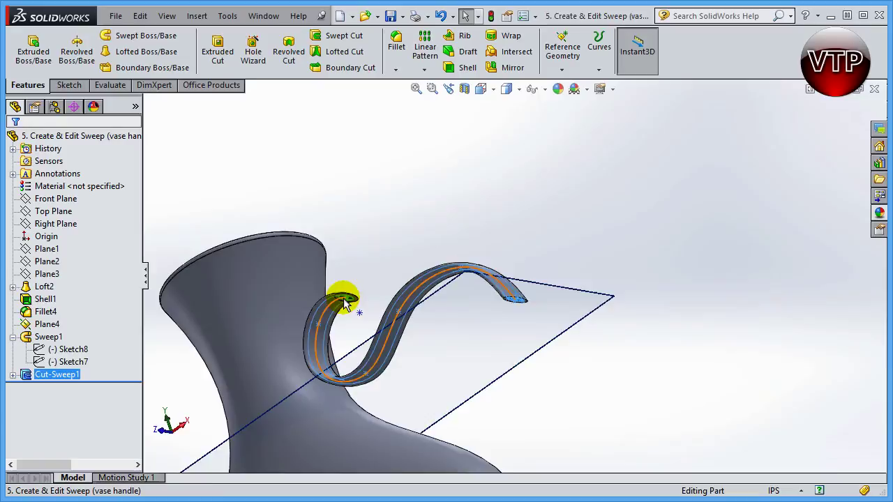
{"action": "scroll", "coordinate": [413, 301], "scroll_direction": "down", "scroll_amount": 5}
{"action": "scroll", "coordinate": [441, 293], "scroll_direction": "up", "scroll_amount": 8}
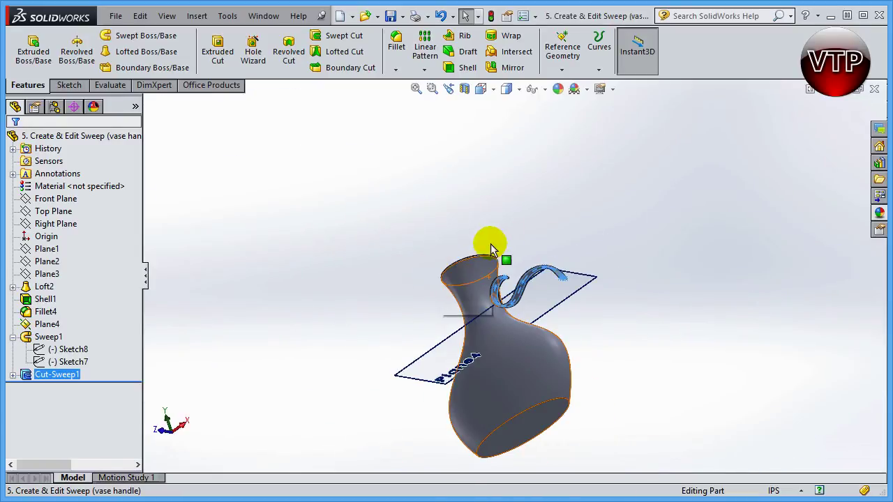
{"action": "middle_click_drag", "start_coordinate": [491, 250], "coordinate": [523, 230]}
{"action": "scroll", "coordinate": [523, 274], "scroll_direction": "down", "scroll_amount": 6}
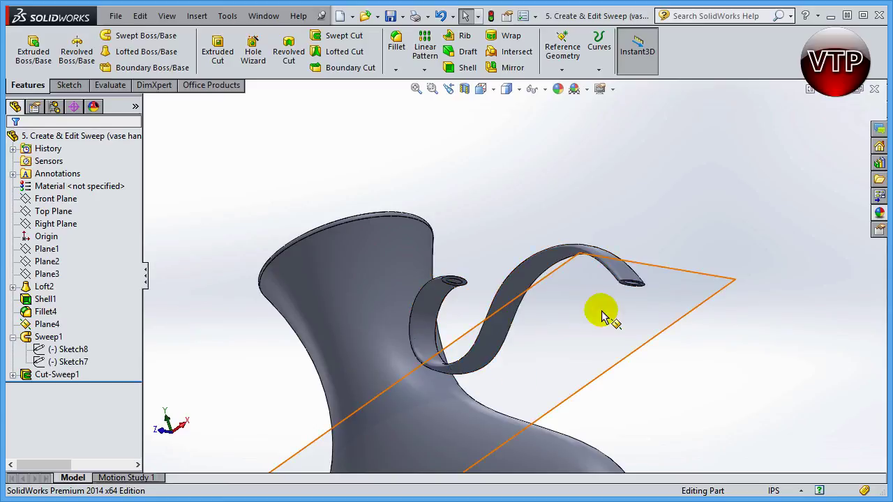
{"action": "scroll", "coordinate": [630, 283], "scroll_direction": "down", "scroll_amount": 3}
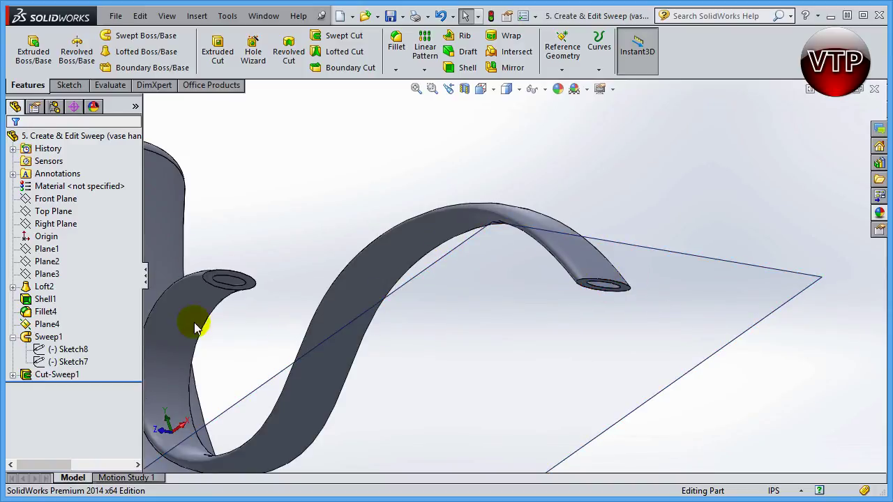
{"action": "left_click", "coordinate": [65, 366]}
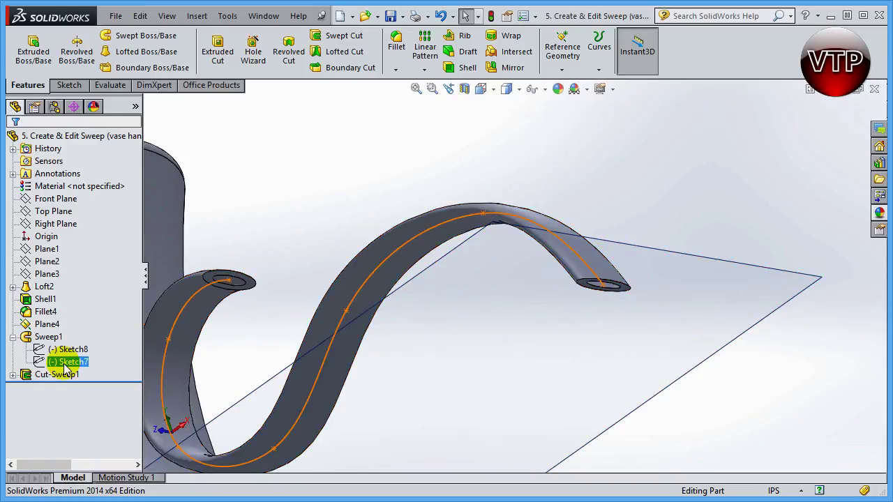
{"action": "left_click", "coordinate": [63, 376]}
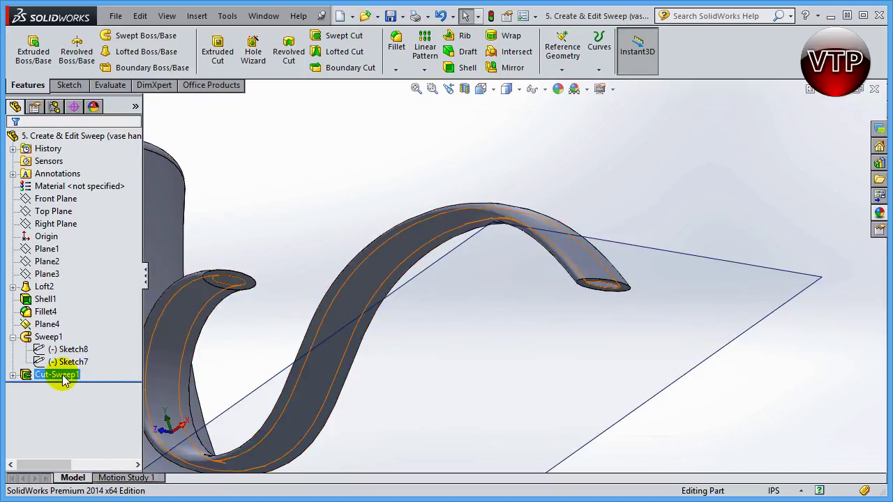
{"action": "left_click", "coordinate": [124, 355]}
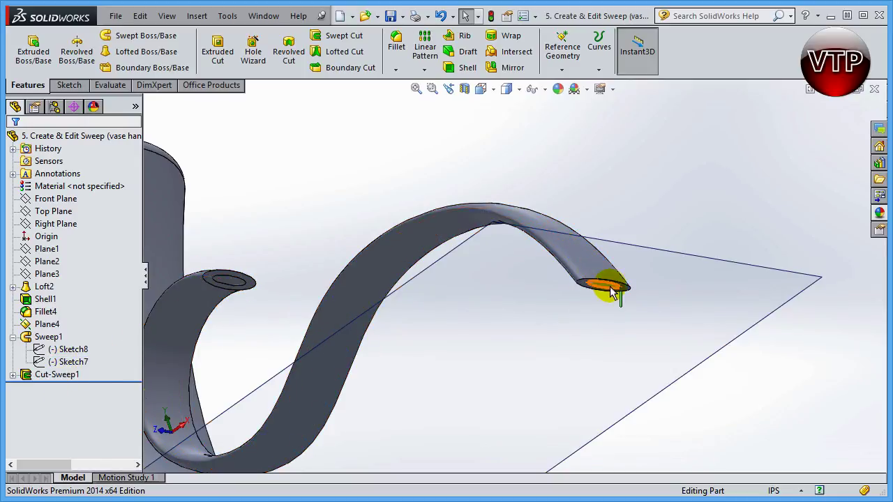
{"action": "left_click", "coordinate": [64, 363]}
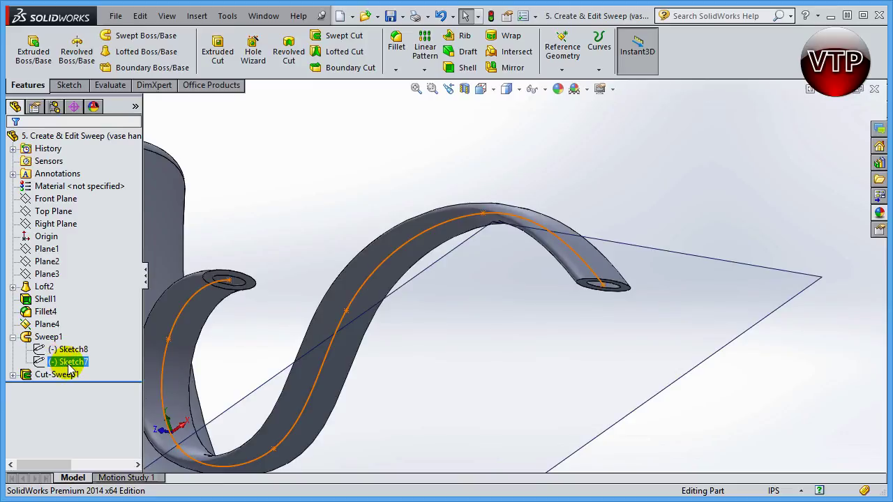
{"action": "left_click", "coordinate": [70, 367]}
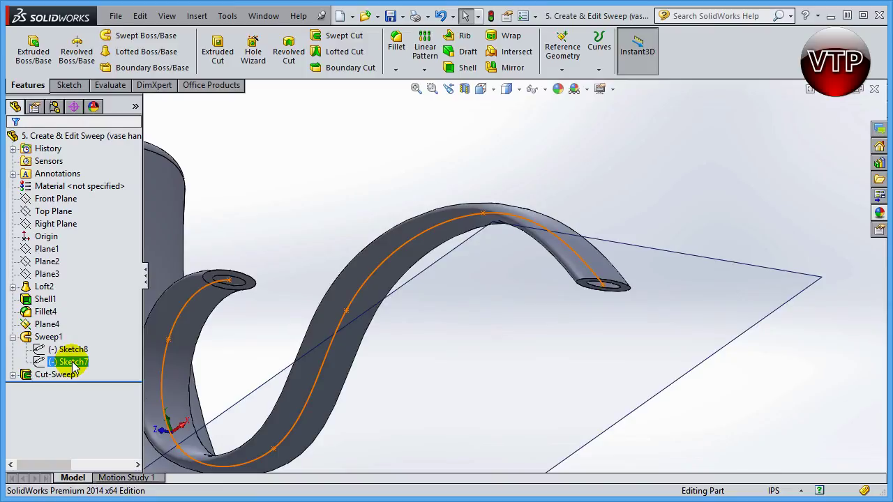
{"action": "left_click", "coordinate": [72, 367]}
{"action": "left_click", "coordinate": [358, 259]}
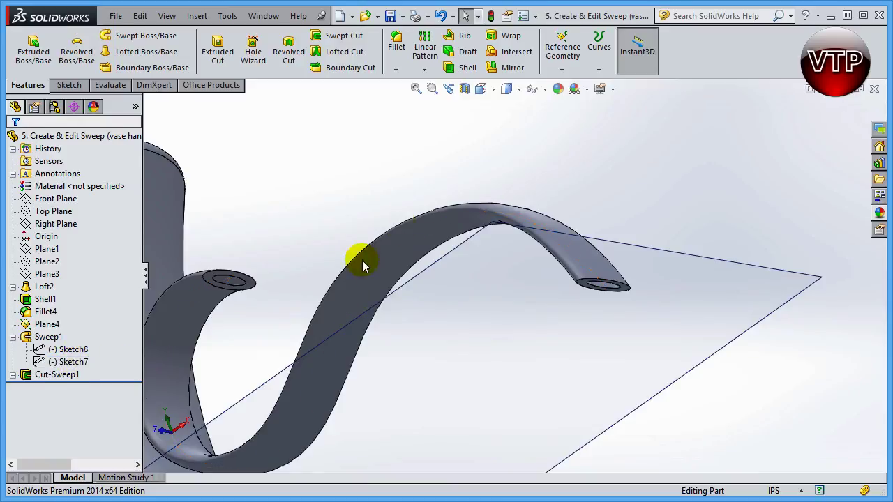
{"action": "scroll", "coordinate": [398, 223], "scroll_direction": "up", "scroll_amount": 5}
{"action": "middle_click_drag", "start_coordinate": [482, 244], "coordinate": [516, 246]}
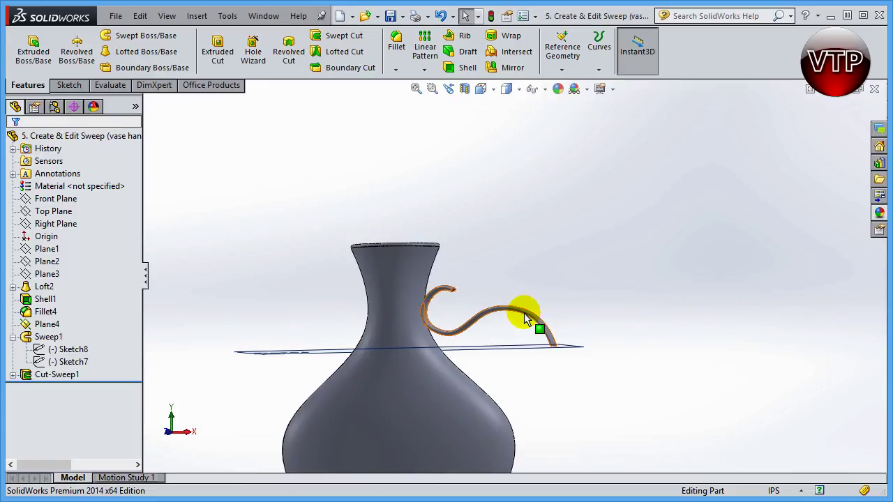